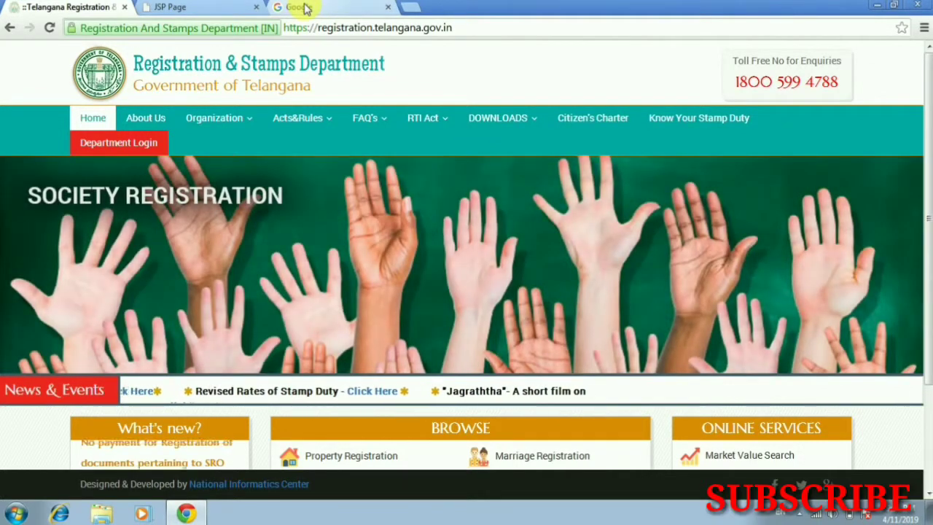
Search the web for "telangana stamps and registration" and open the Telangana Registration & Stamps Department website.
{"action": "left_click", "coordinate": [306, 8]}
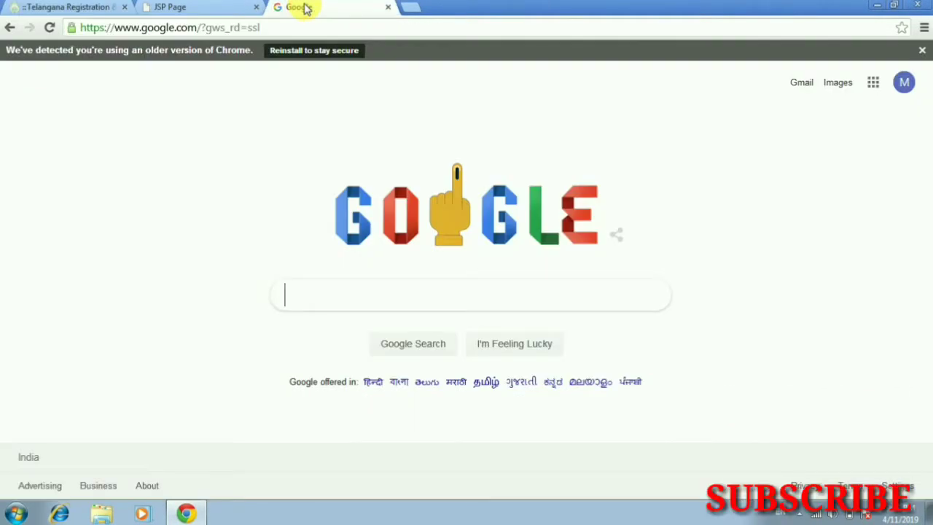
{"action": "left_click", "coordinate": [335, 294]}
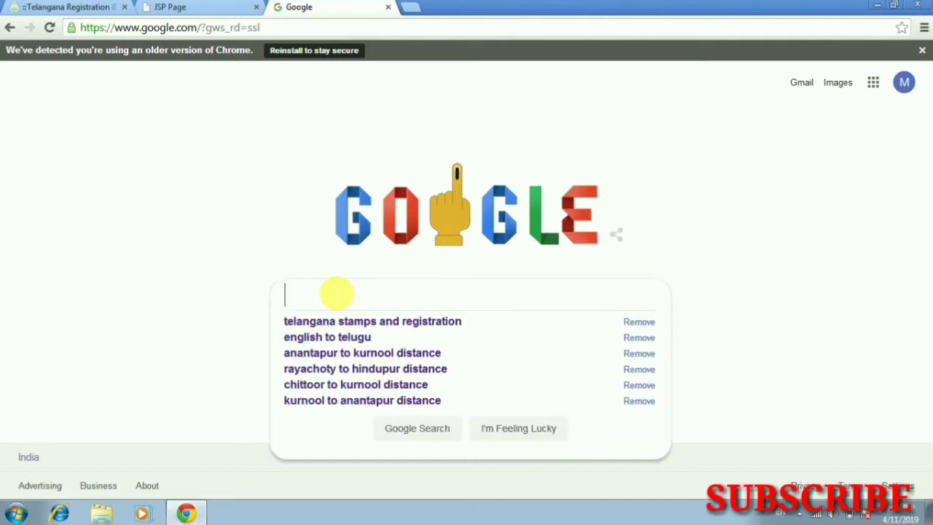
{"action": "type", "text": "telangan"}
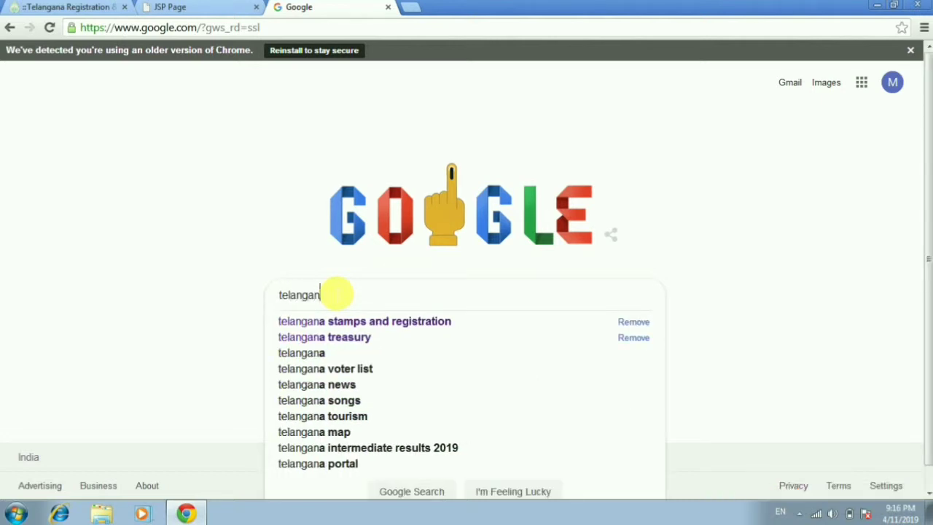
{"action": "left_click", "coordinate": [379, 324]}
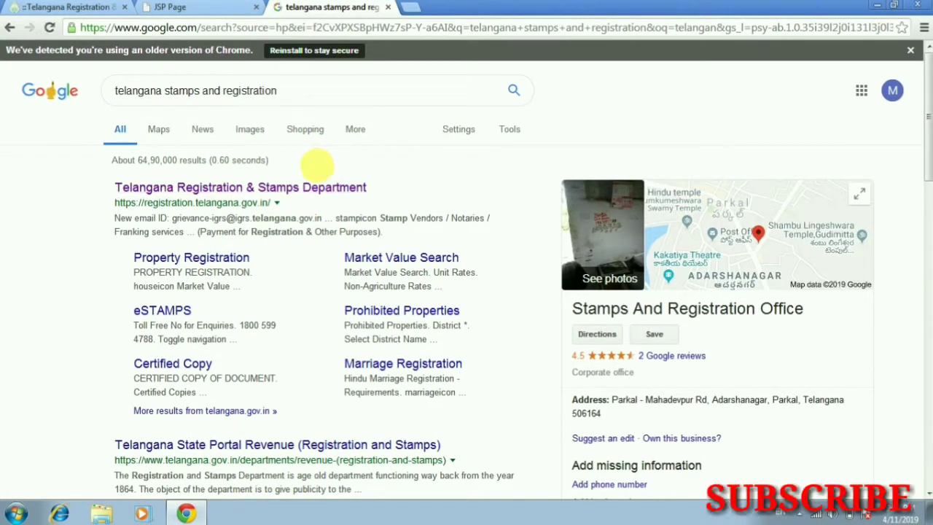
{"action": "left_click", "coordinate": [266, 193]}
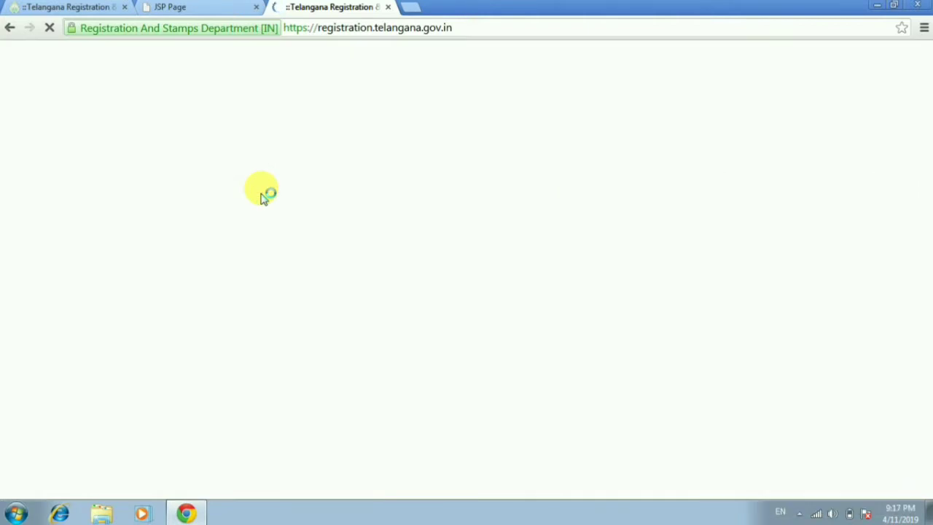
Look over the Browse and Online Services sections of the Registration & Stamps Department home page.
{"action": "left_click", "coordinate": [86, 8]}
{"action": "left_click", "coordinate": [298, 117]}
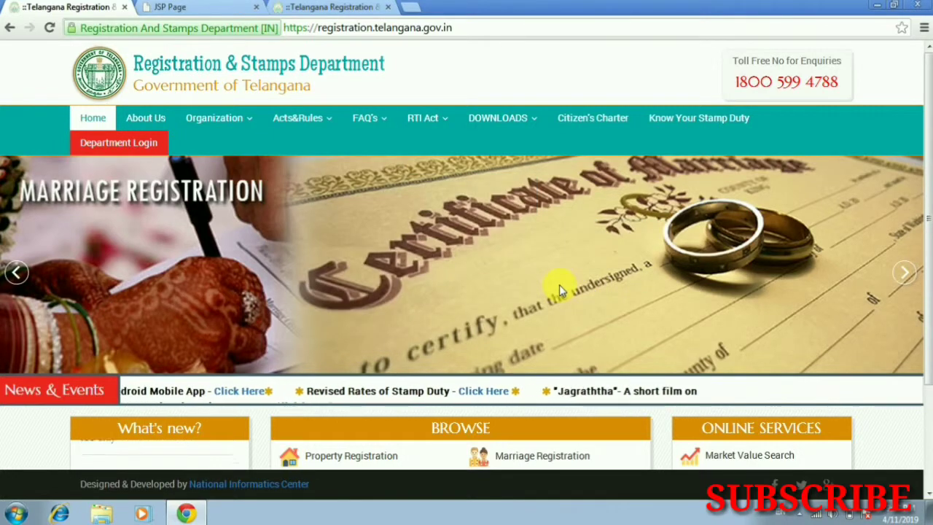
{"action": "scroll", "coordinate": [559, 284], "scroll_direction": "down", "scroll_amount": 1}
{"action": "scroll", "coordinate": [559, 285], "scroll_direction": "down", "scroll_amount": 4}
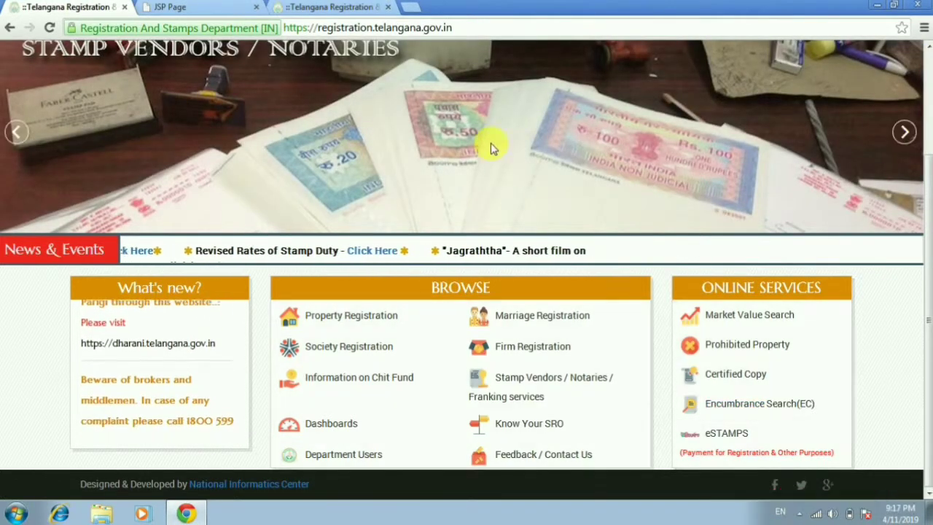
Switch to the open eEncumbrance Statement page and proceed past its disclaimer to the encumbrance search form.
{"action": "left_click", "coordinate": [174, 6]}
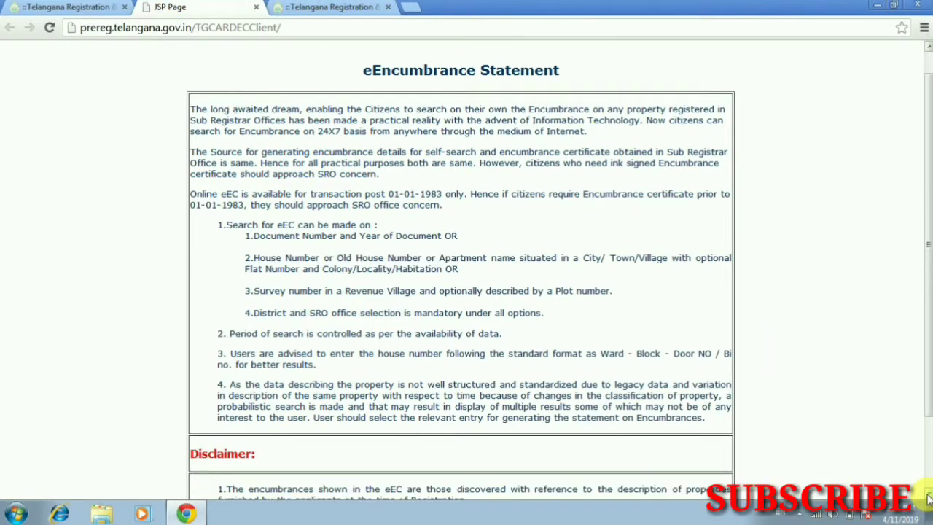
{"action": "scroll", "coordinate": [927, 497], "scroll_direction": "down", "scroll_amount": 3}
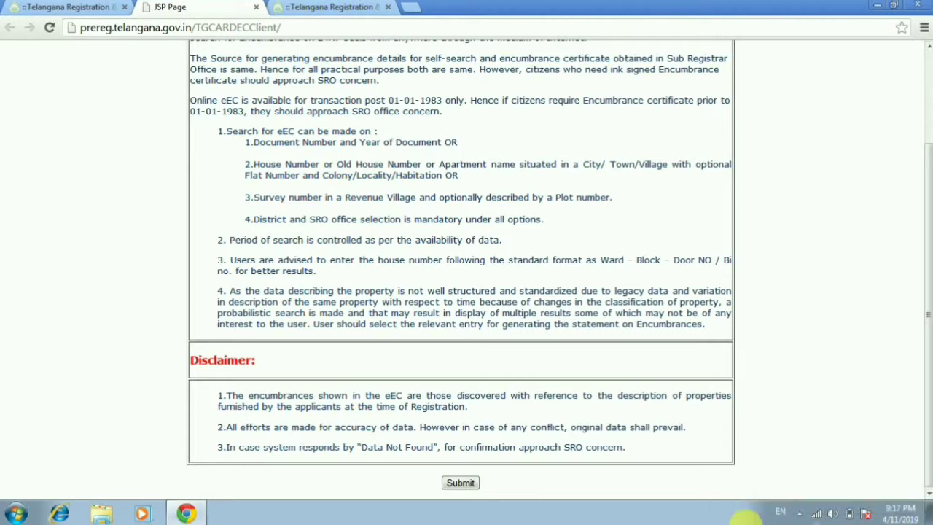
{"action": "left_click", "coordinate": [461, 484]}
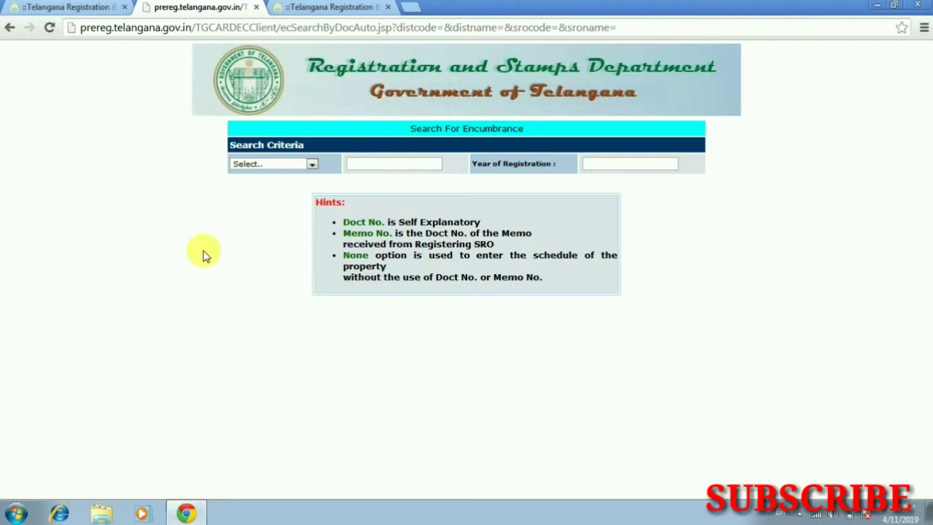
Choose Document No. as the encumbrance search criterion.
{"action": "left_click", "coordinate": [268, 167]}
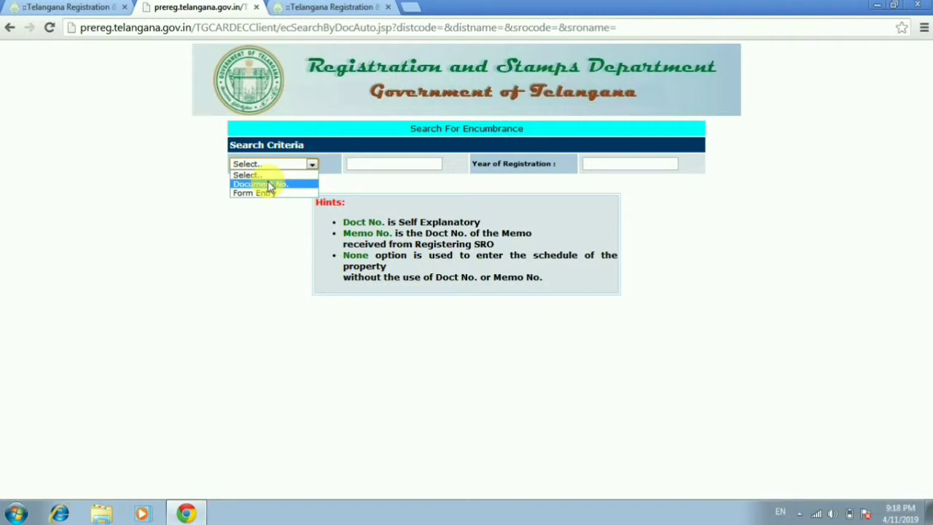
{"action": "left_click", "coordinate": [375, 164]}
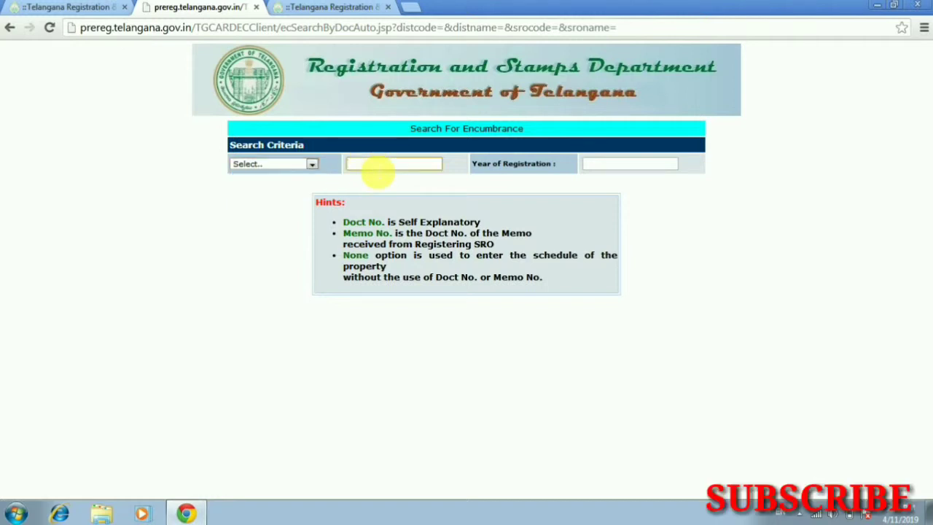
{"action": "left_click", "coordinate": [635, 168]}
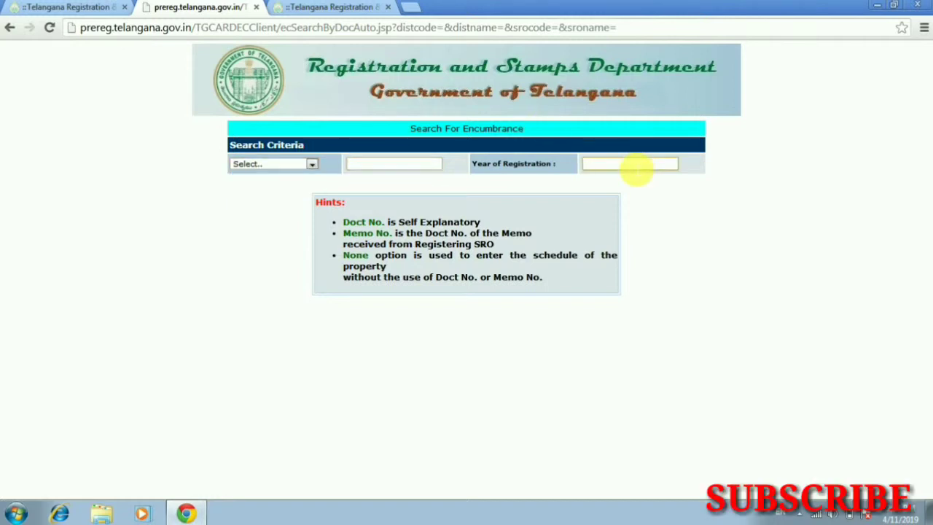
{"action": "left_click", "coordinate": [309, 165]}
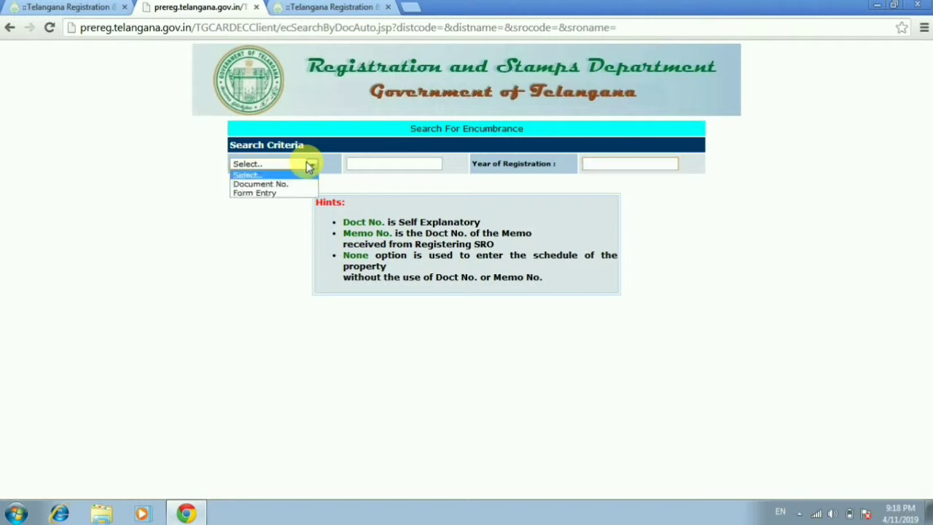
{"action": "left_click", "coordinate": [289, 185]}
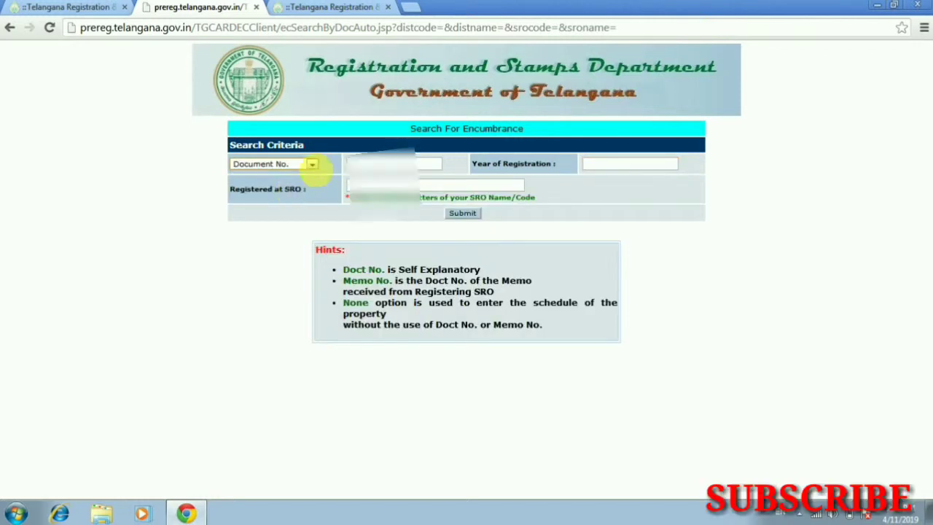
Fill in the document number, year of registration 2018 and registering SRO WARANGAL (R.O)(2111).
{"action": "left_click", "coordinate": [430, 183]}
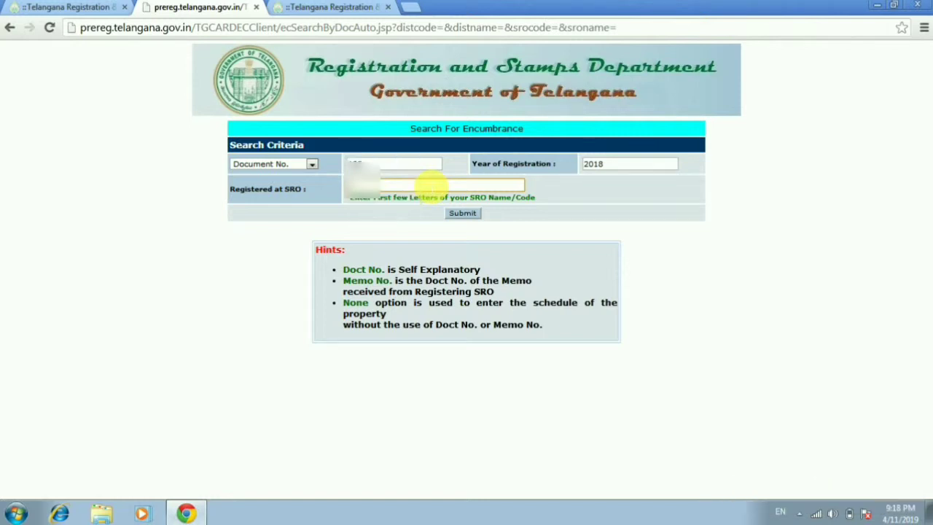
{"action": "type", "text": "w"}
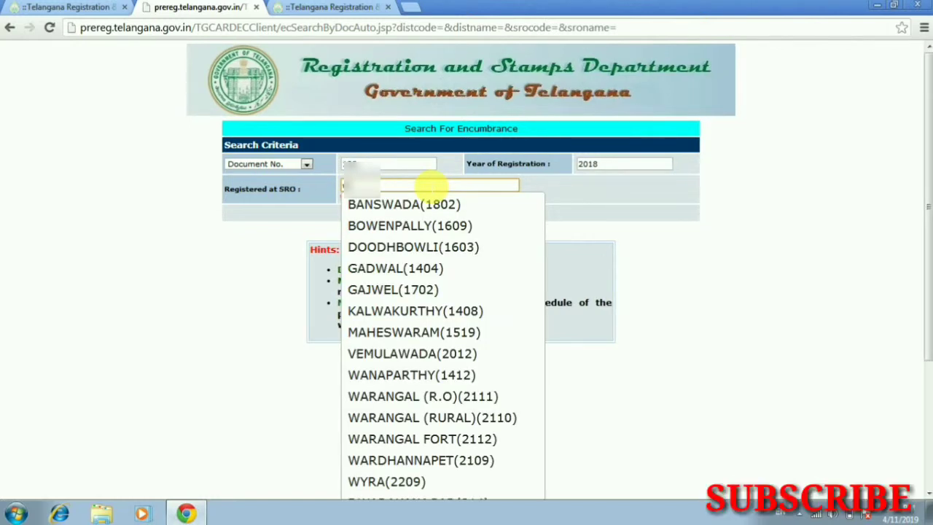
{"action": "left_click", "coordinate": [449, 400]}
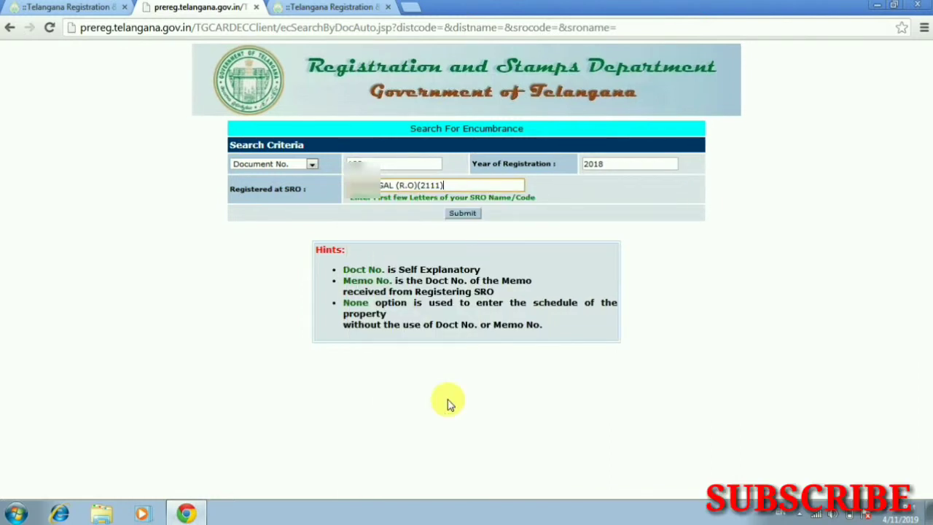
Submit the document search and continue with the matching property, keeping its prefilled search details, to its document list.
{"action": "left_click", "coordinate": [461, 214]}
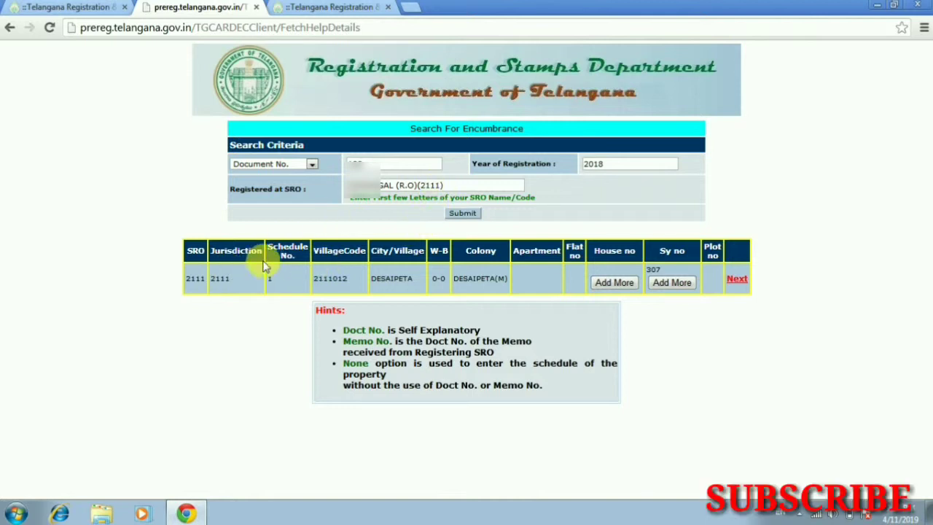
{"action": "left_click", "coordinate": [743, 281]}
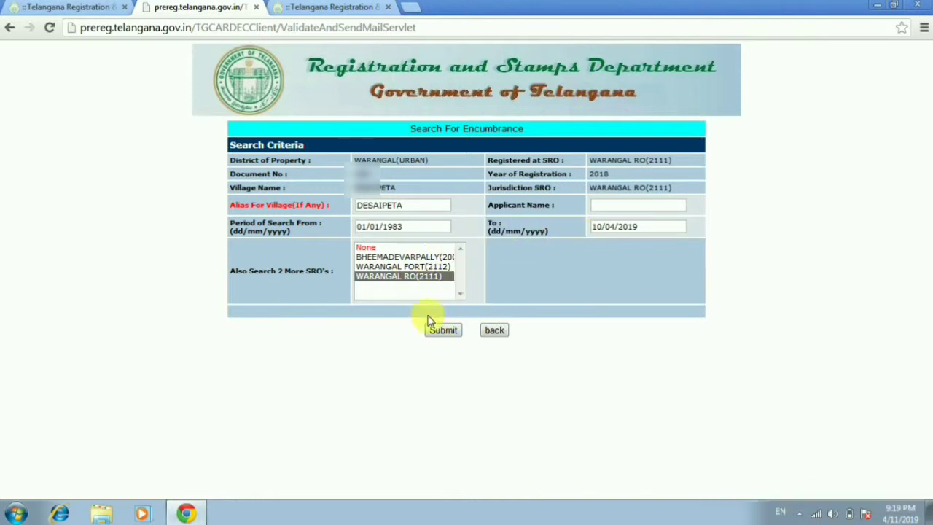
{"action": "left_click", "coordinate": [437, 332]}
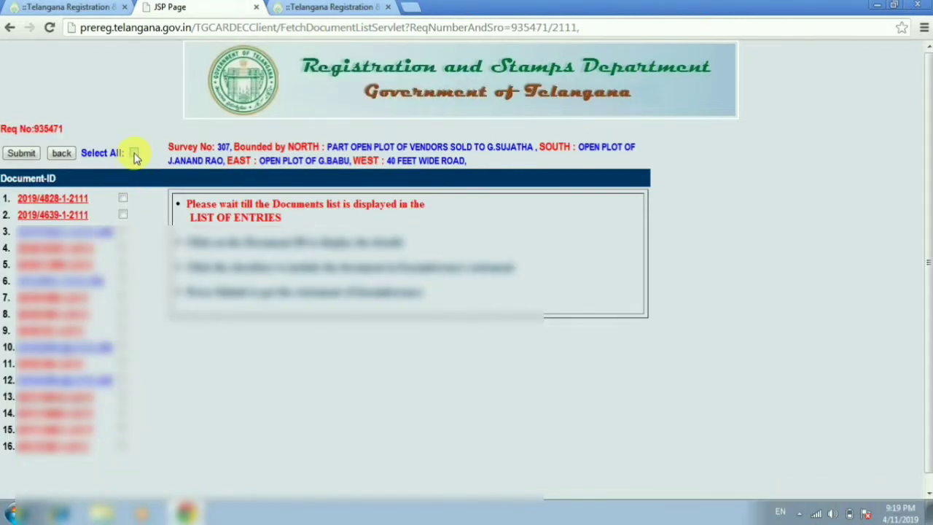
Include all listed documents, generate the statement of encumbrance on the property and review its entries.
{"action": "left_click", "coordinate": [134, 153]}
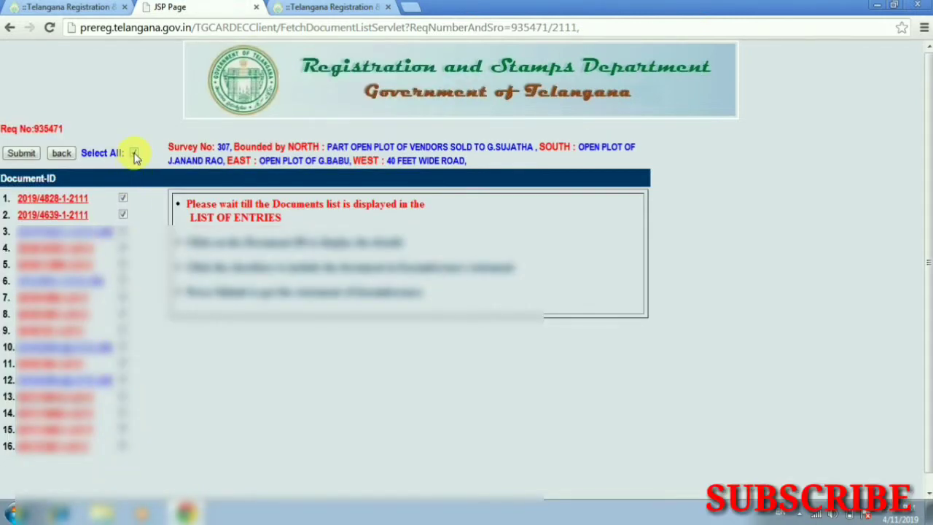
{"action": "left_click", "coordinate": [22, 155]}
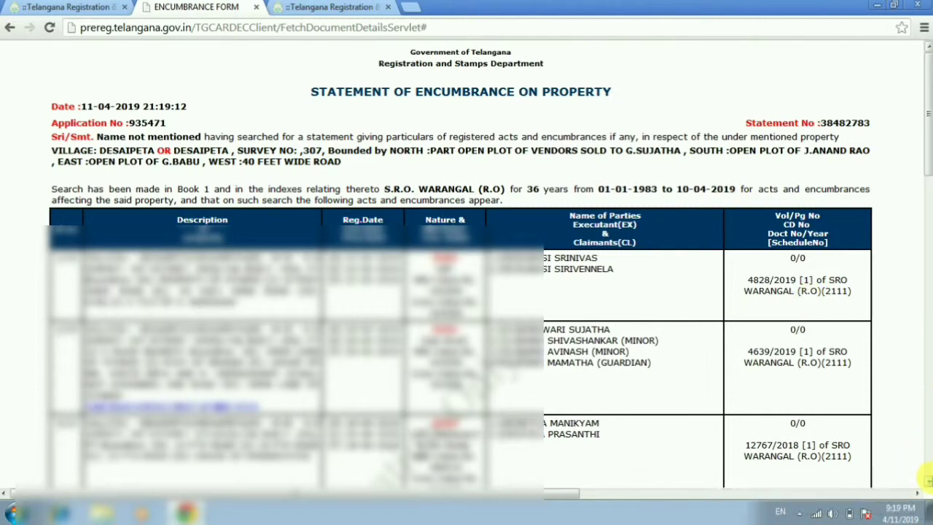
{"action": "left_click", "coordinate": [928, 481]}
{"action": "left_click_drag", "start_coordinate": [928, 479], "coordinate": [927, 481]}
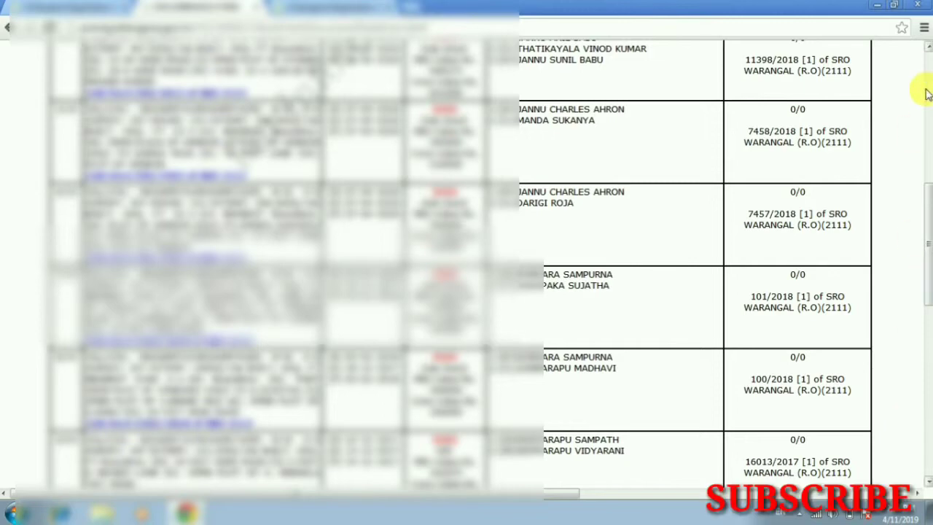
{"action": "left_click_drag", "start_coordinate": [928, 47], "coordinate": [929, 50]}
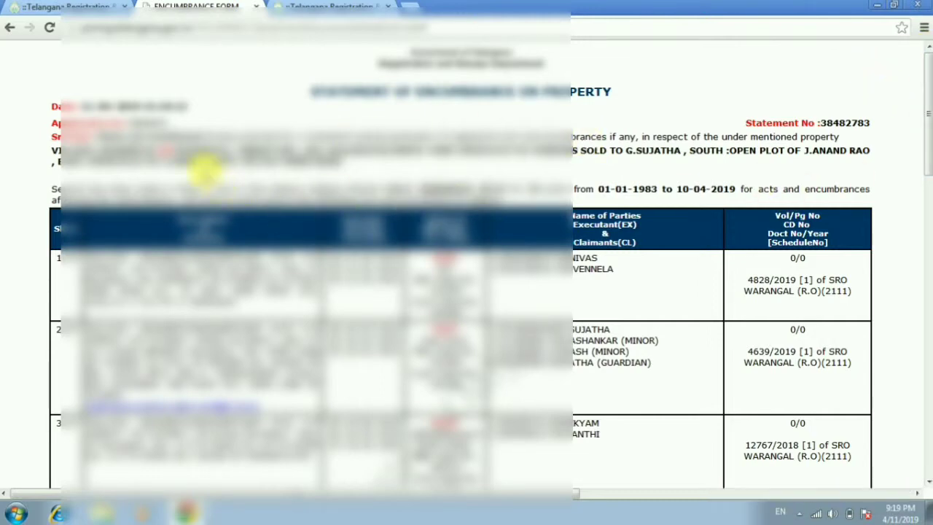
Return to the blank encumbrance search form and choose Form Entry as the search criterion.
{"action": "left_click", "coordinate": [39, 7]}
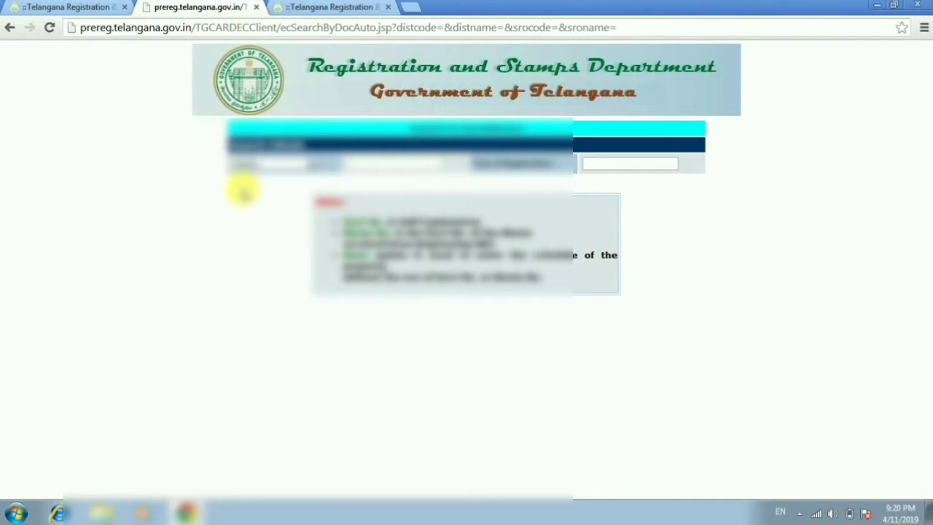
{"action": "left_click", "coordinate": [251, 166]}
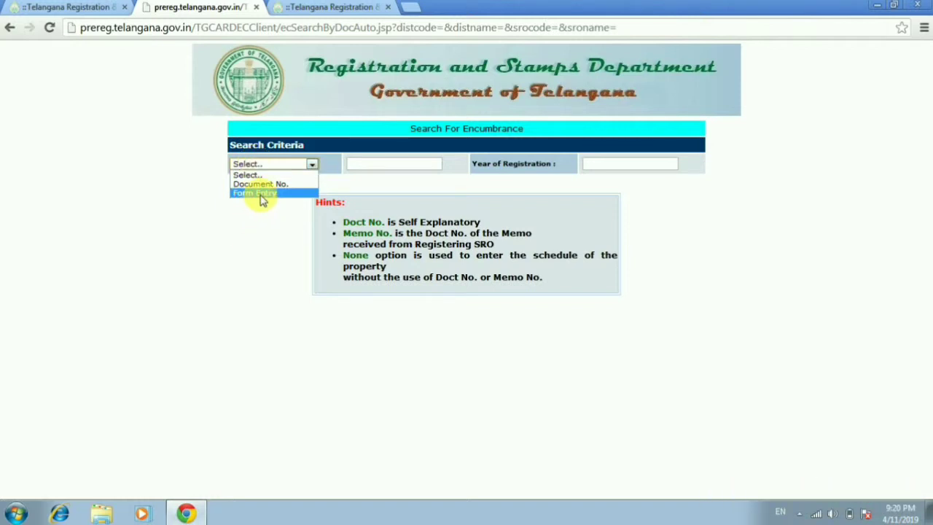
{"action": "left_click", "coordinate": [262, 194]}
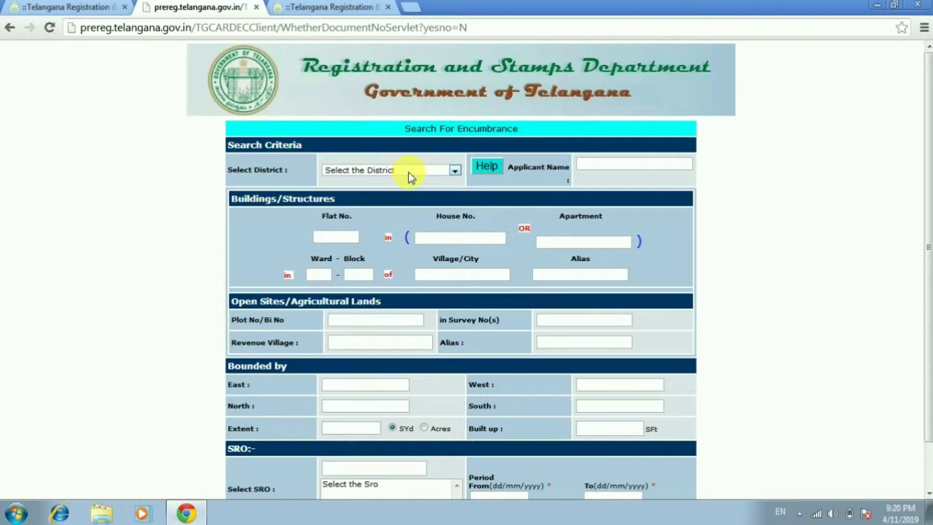
Set the district to WARANGAL(URBAN) and enter the applicant's name.
{"action": "left_click", "coordinate": [408, 172]}
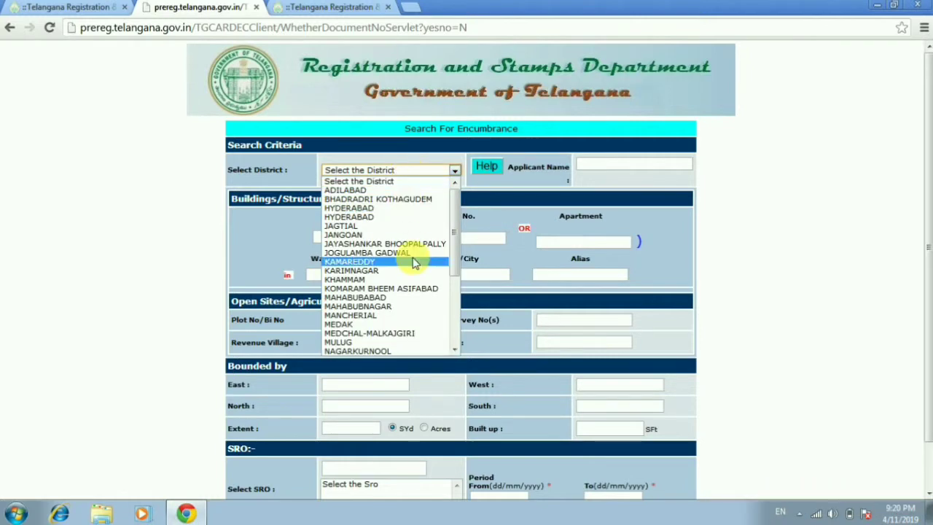
{"action": "scroll", "coordinate": [448, 350], "scroll_direction": "down", "scroll_amount": 3}
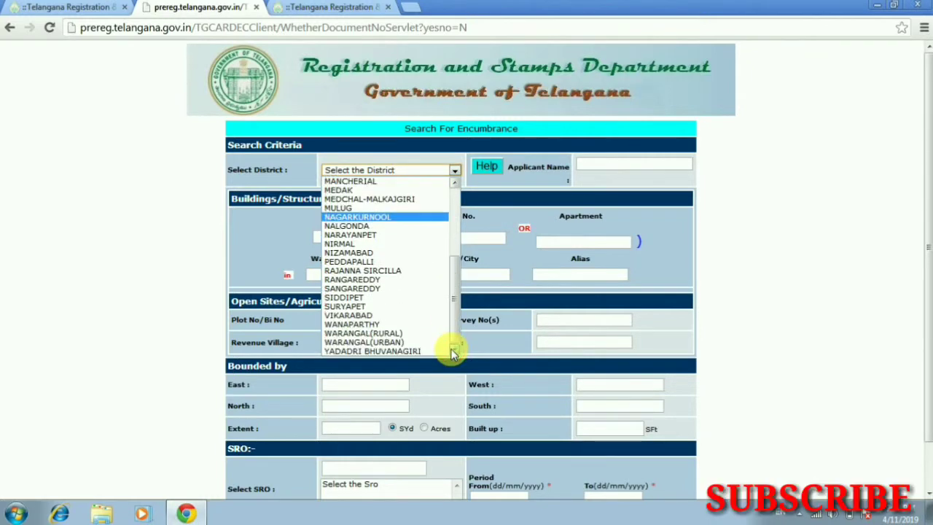
{"action": "left_click", "coordinate": [403, 343]}
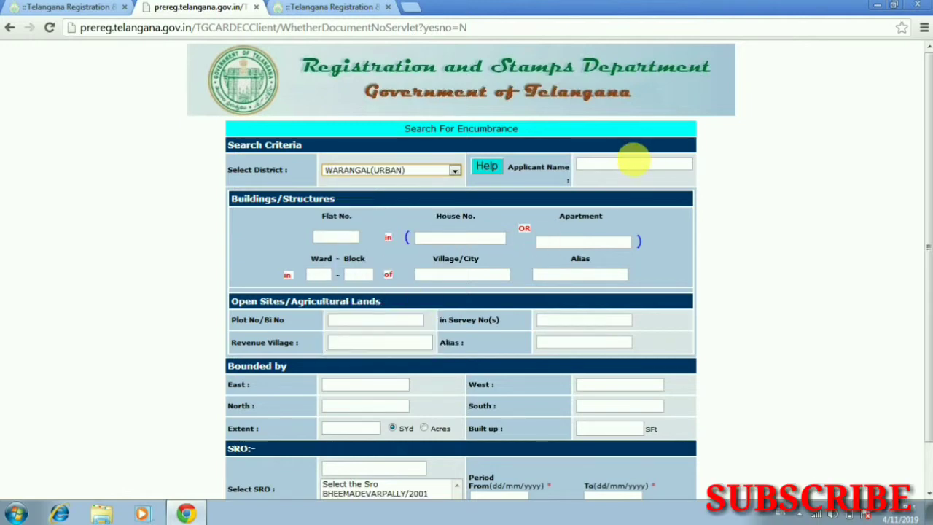
{"action": "left_click", "coordinate": [638, 167]}
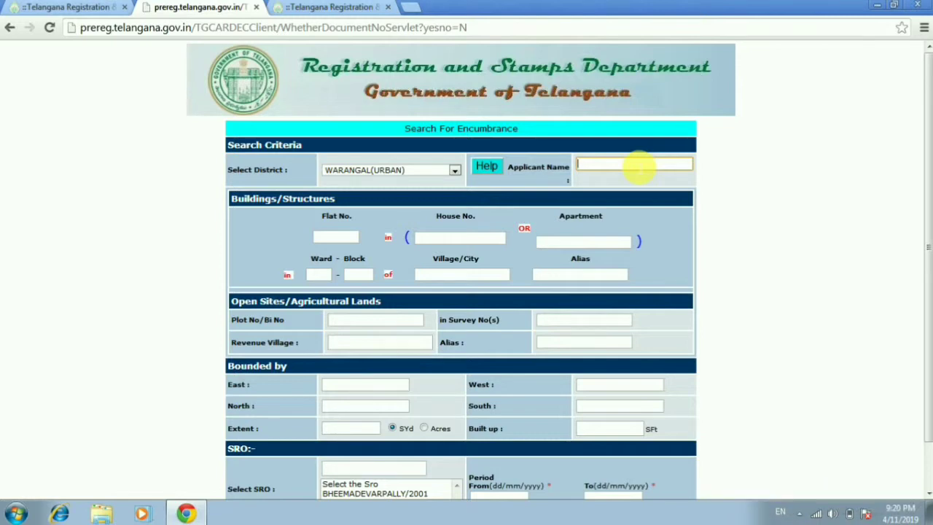
{"action": "type", "text": "raju"}
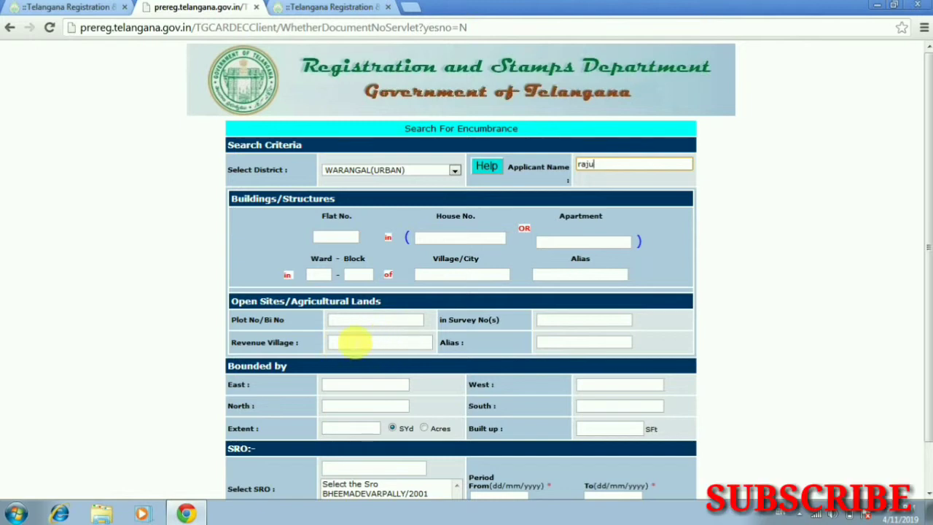
Enter "warangal" as the revenue village under Open Sites/Agricultural Lands.
{"action": "left_click", "coordinate": [374, 348]}
{"action": "type", "text": "W"}
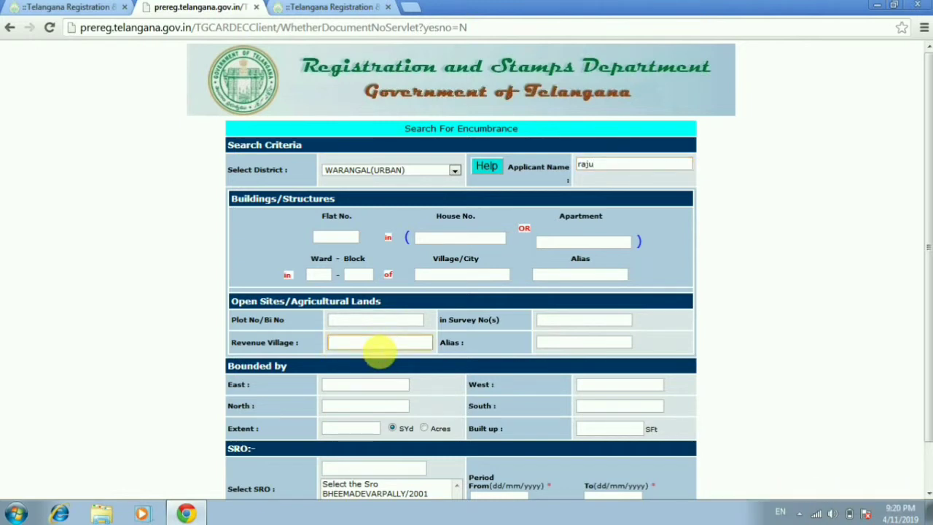
{"action": "type", "text": "arangal"}
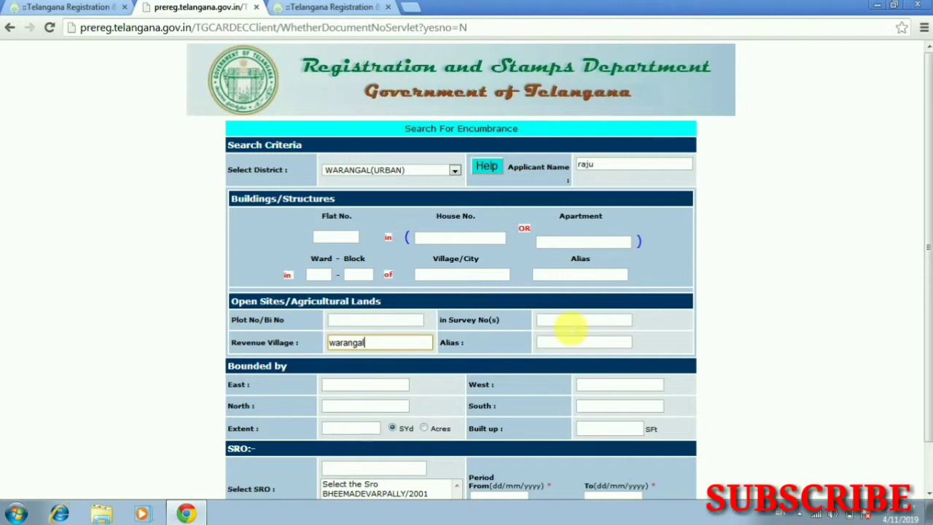
Enter survey number 23 under Open Sites/Agricultural Lands and select WARANGAL RO/2111 as the SRO.
{"action": "left_click", "coordinate": [568, 322]}
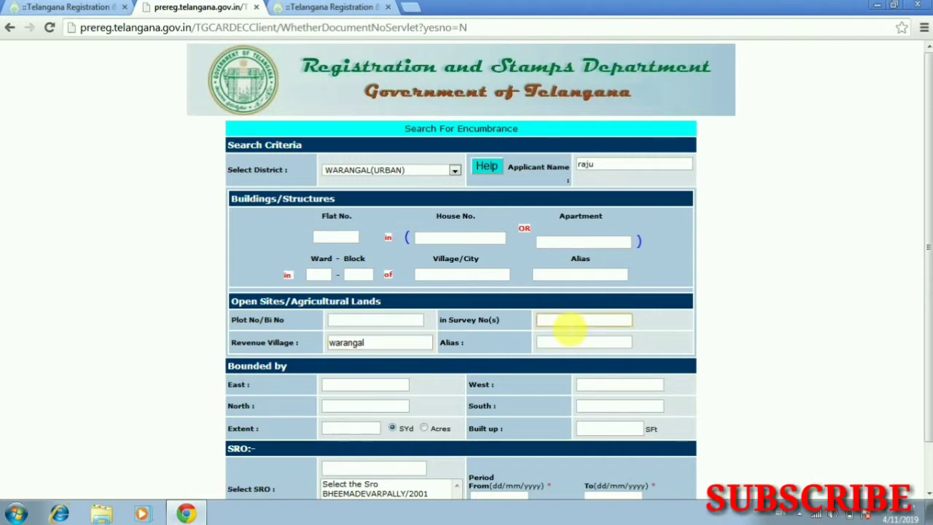
{"action": "type", "text": "23"}
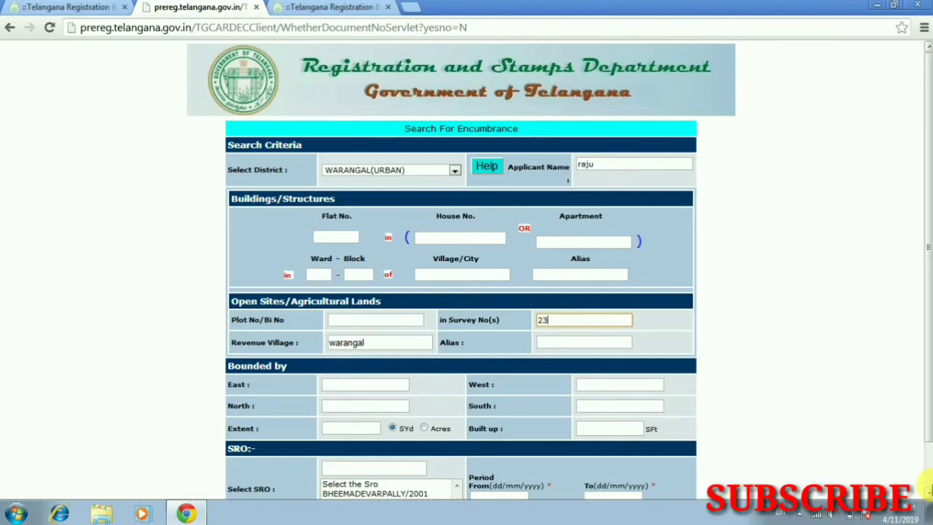
{"action": "scroll", "coordinate": [928, 493], "scroll_direction": "down", "scroll_amount": 2}
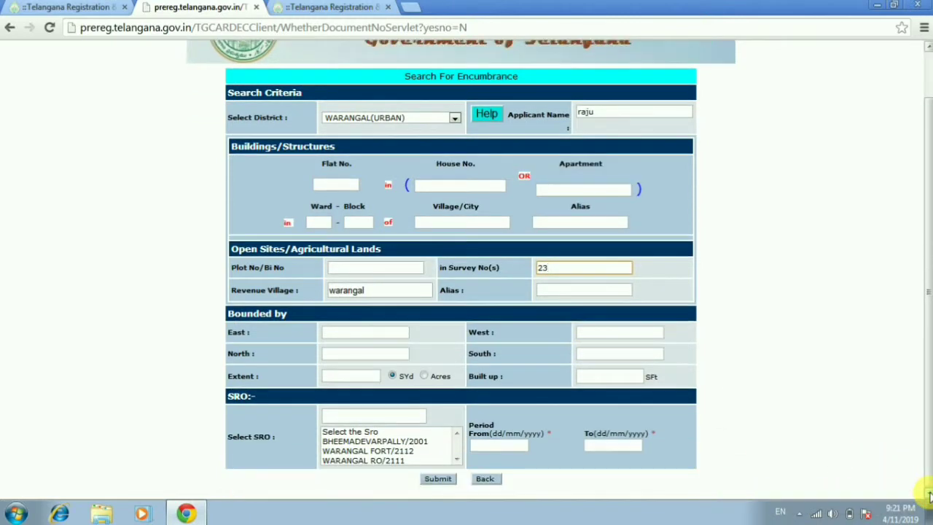
{"action": "left_click", "coordinate": [409, 459]}
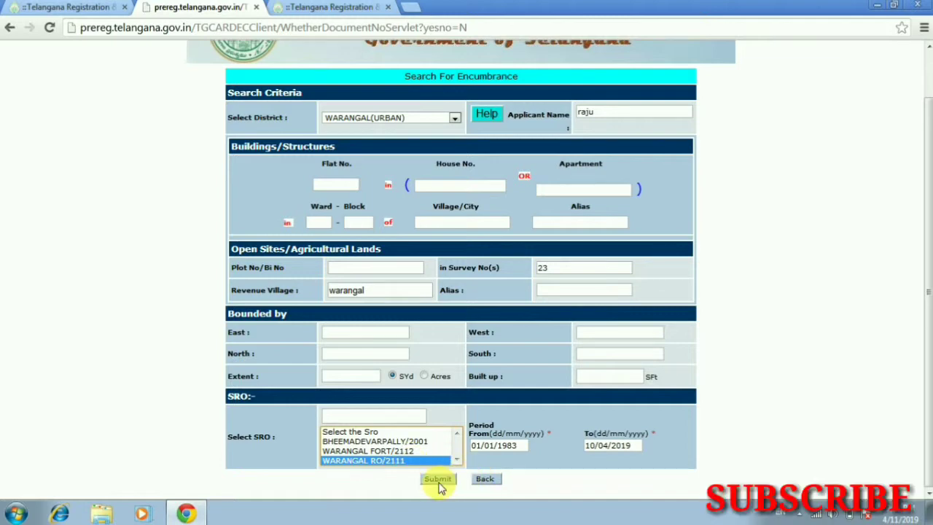
Submit the encumbrance search and select all documents for inclusion in the encumbrance statement.
{"action": "left_click", "coordinate": [438, 481]}
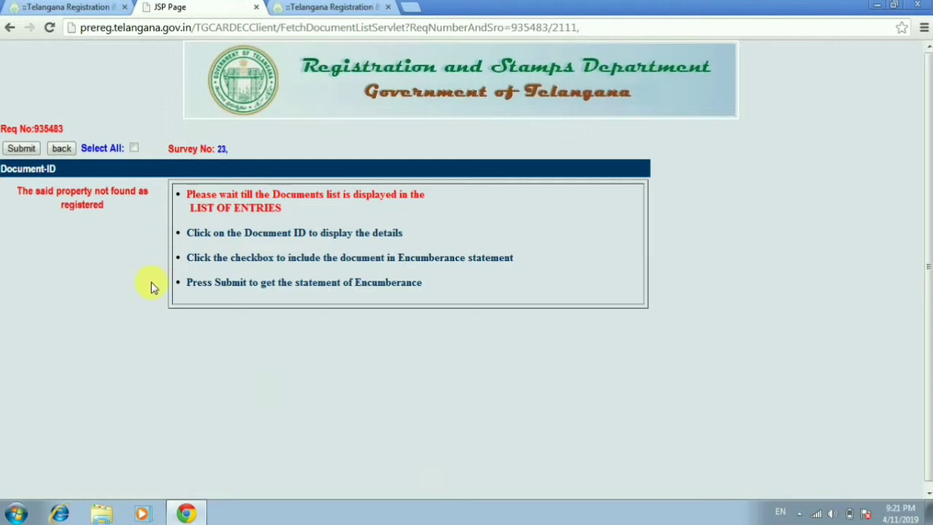
{"action": "left_click", "coordinate": [135, 149]}
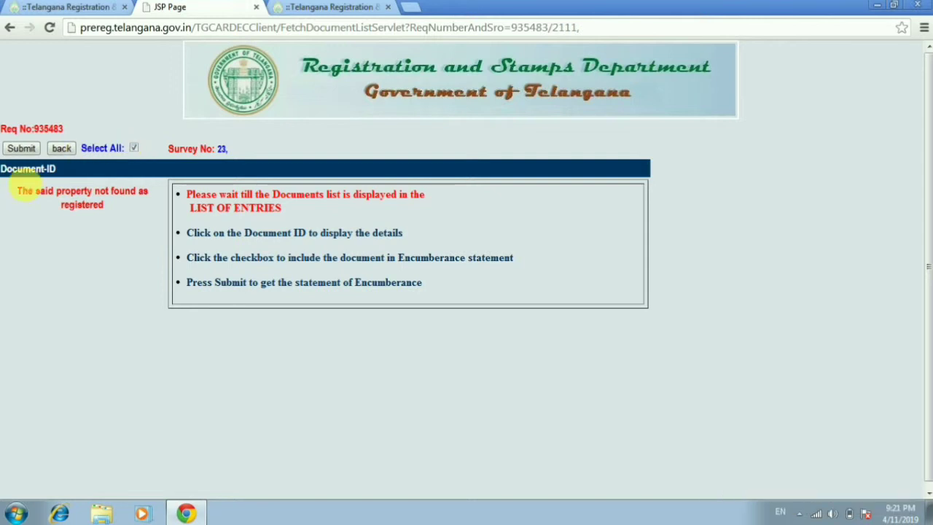